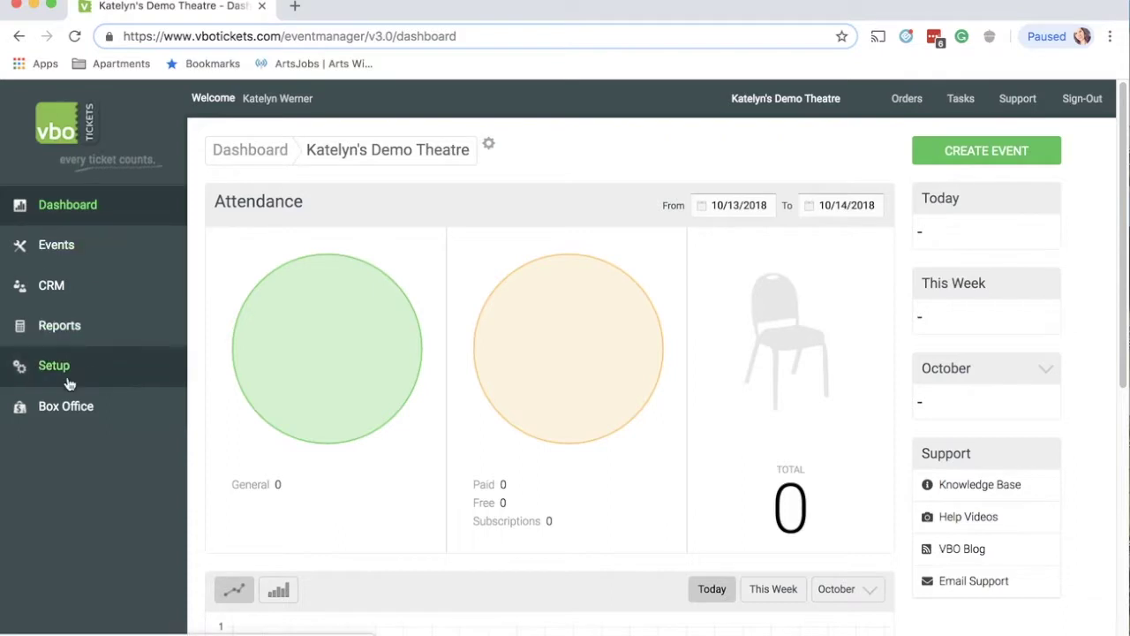
Step: Open the Event Settings page within the account's setup options for events
{"action": "left_click", "coordinate": [63, 385]}
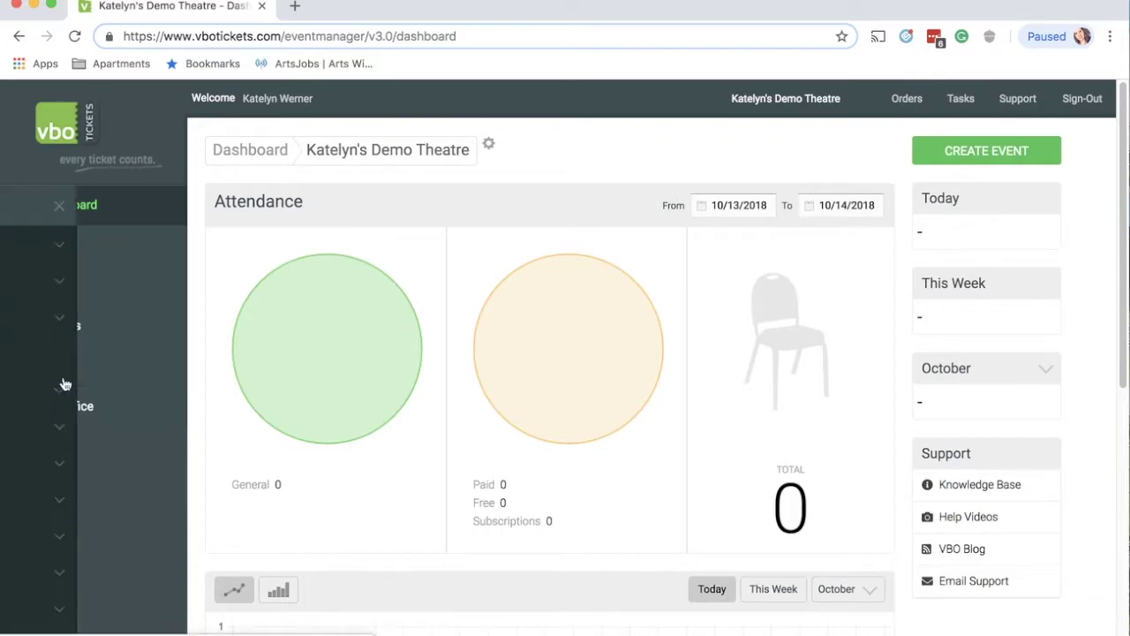
{"action": "left_click", "coordinate": [36, 468]}
{"action": "left_click", "coordinate": [68, 503]}
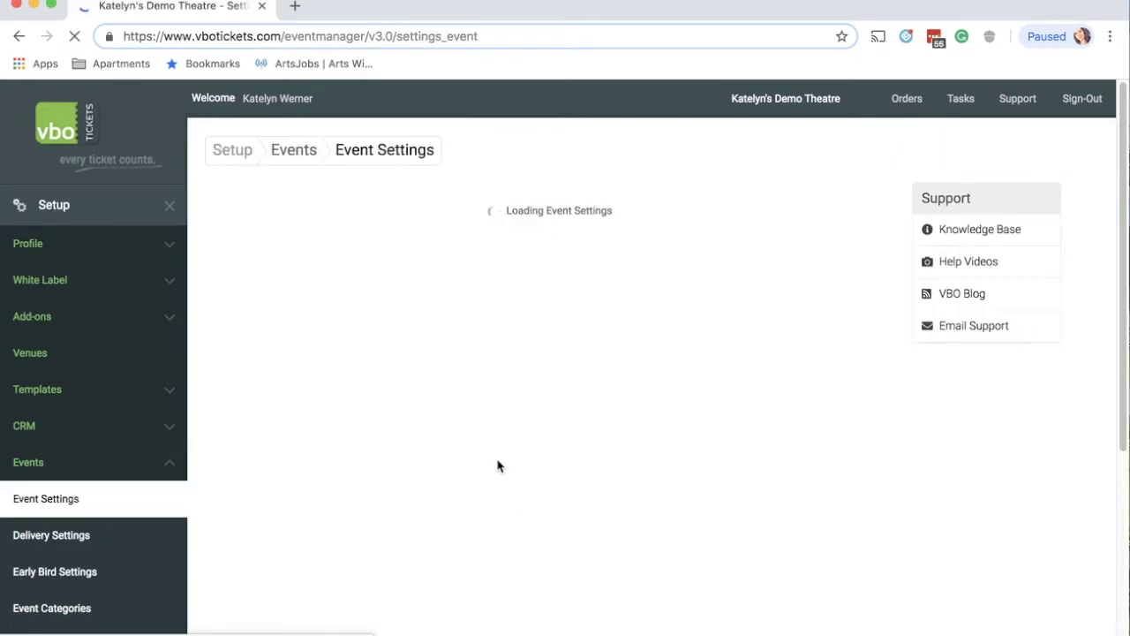
Step: Enter "Terms and Conditions." as the Default Agreement text in the event settings
{"action": "scroll", "coordinate": [497, 466], "scroll_direction": "down", "scroll_amount": 3}
{"action": "scroll", "coordinate": [497, 466], "scroll_direction": "down", "scroll_amount": 10}
{"action": "left_click", "coordinate": [452, 293]}
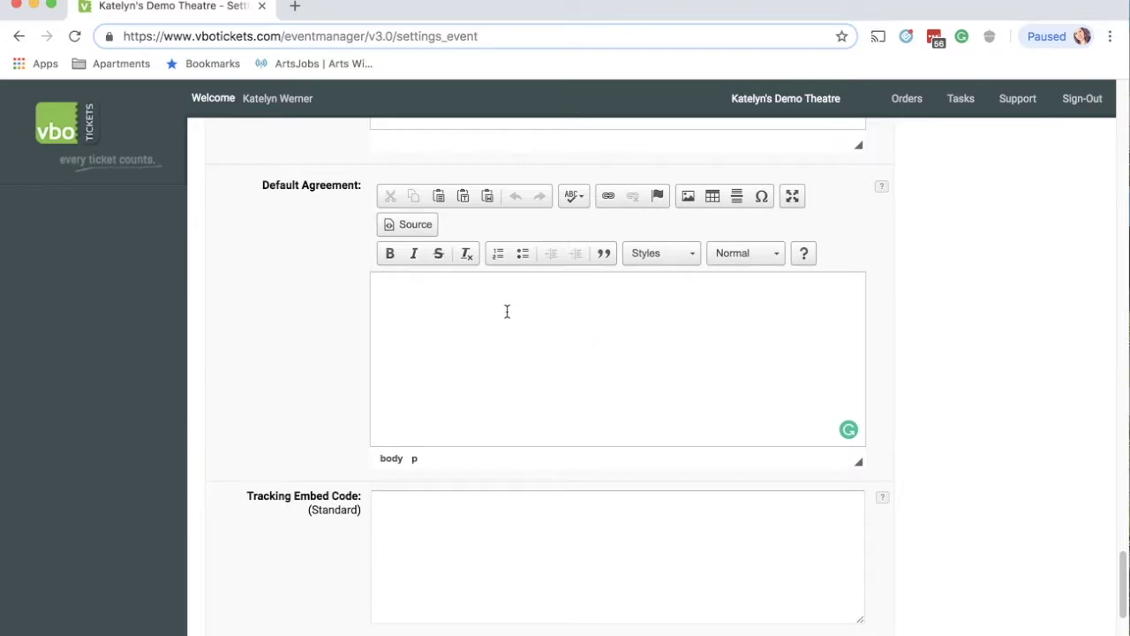
{"action": "type", "text": "Terms and Conditions."}
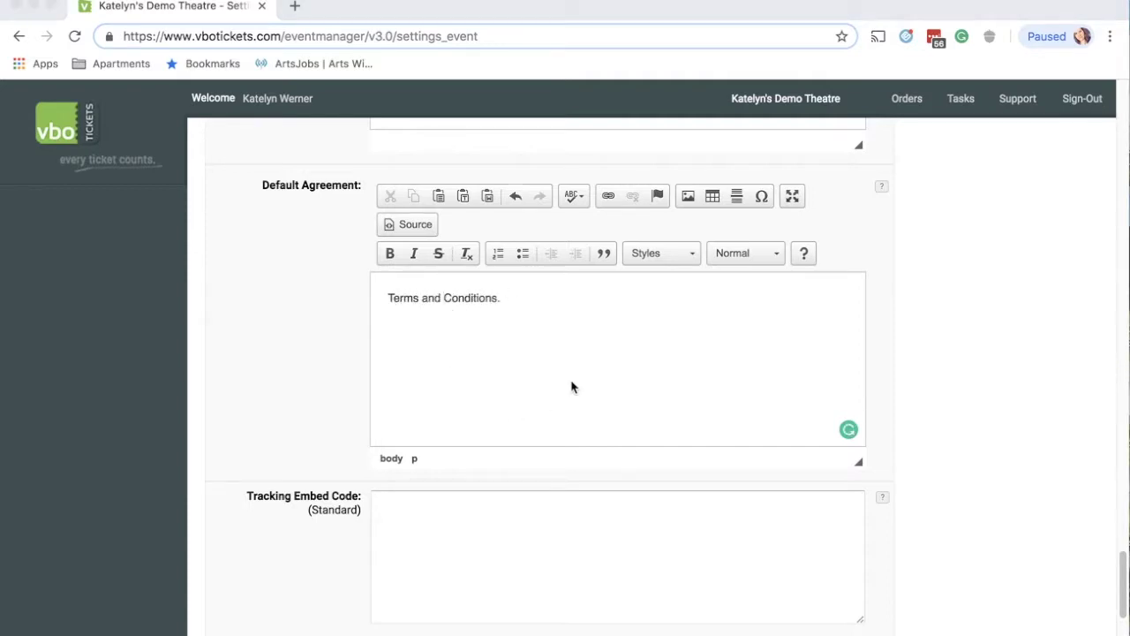
Step: Examine the URL and target options for linking the words "Terms and Conditions" in the Default Agreement, without adding a link
{"action": "left_click", "coordinate": [389, 299]}
{"action": "left_click_drag", "start_coordinate": [389, 298], "coordinate": [501, 300]}
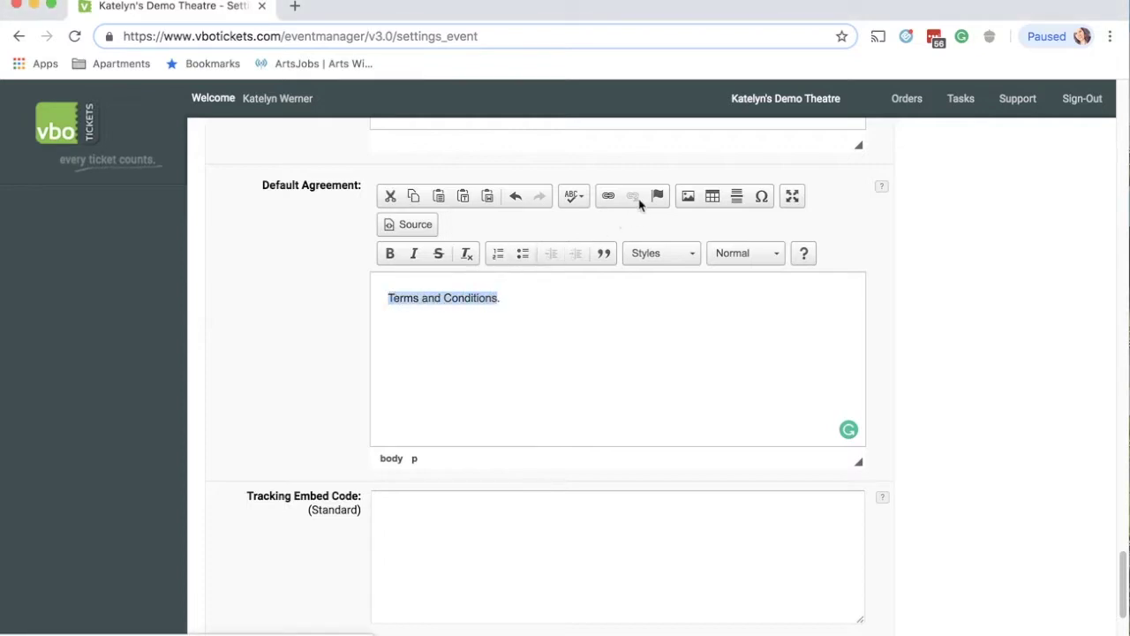
{"action": "left_click", "coordinate": [606, 196]}
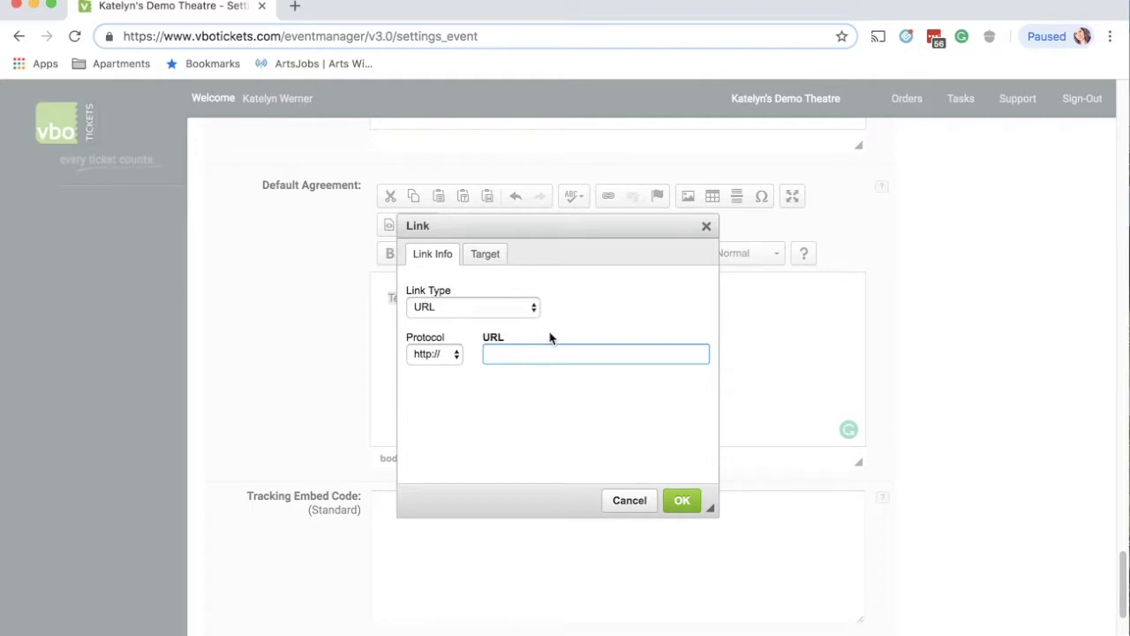
{"action": "left_click", "coordinate": [484, 257]}
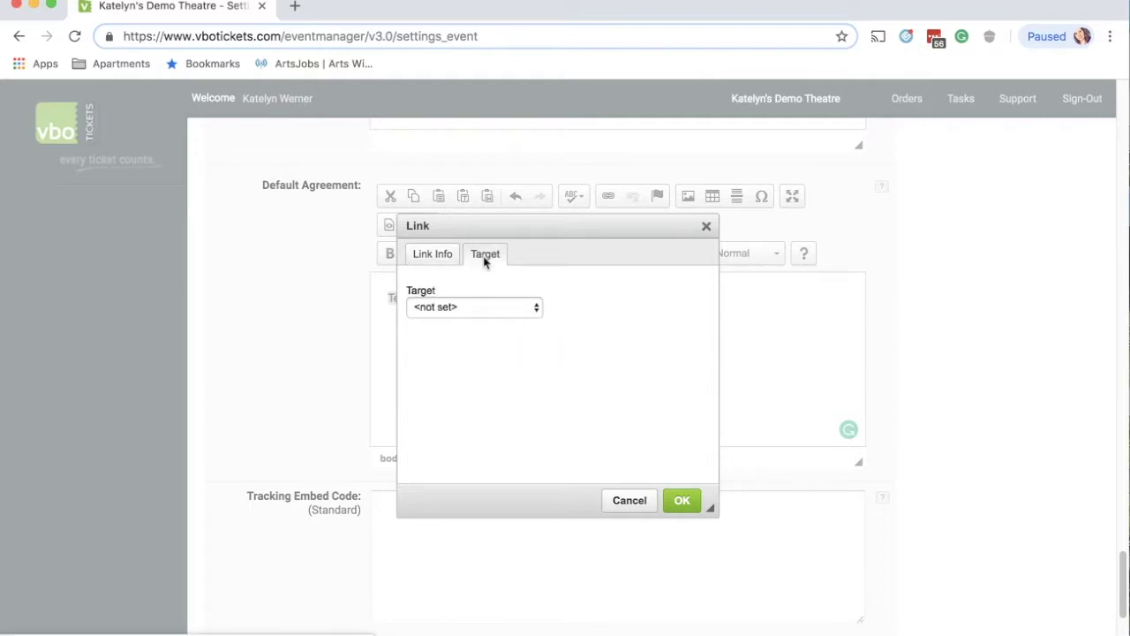
{"action": "left_click", "coordinate": [480, 309]}
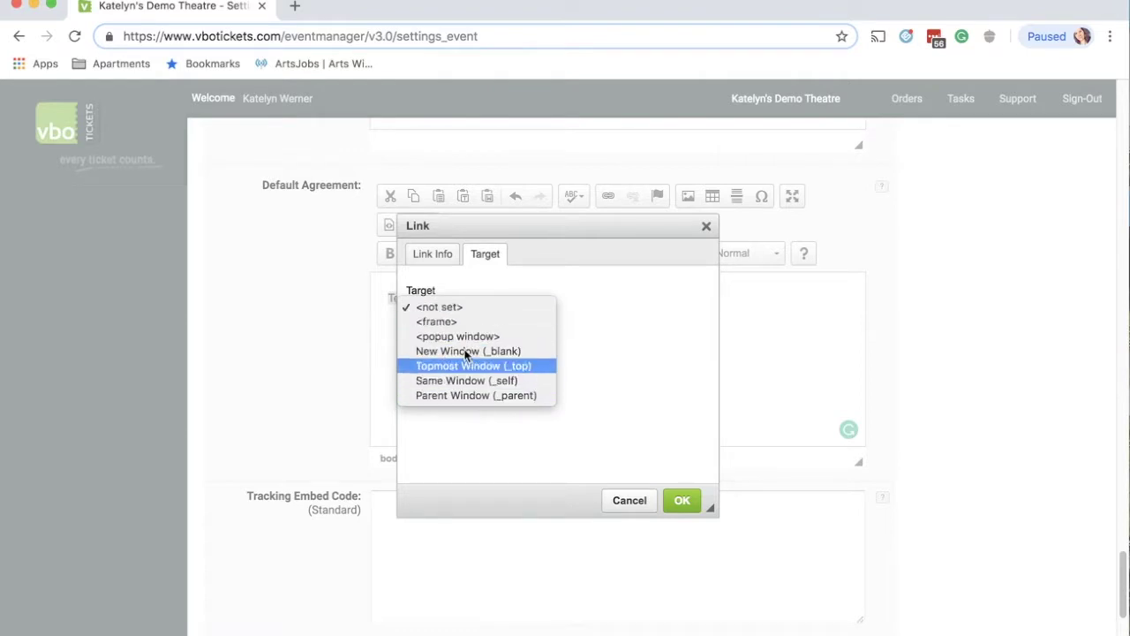
{"action": "left_click", "coordinate": [645, 457]}
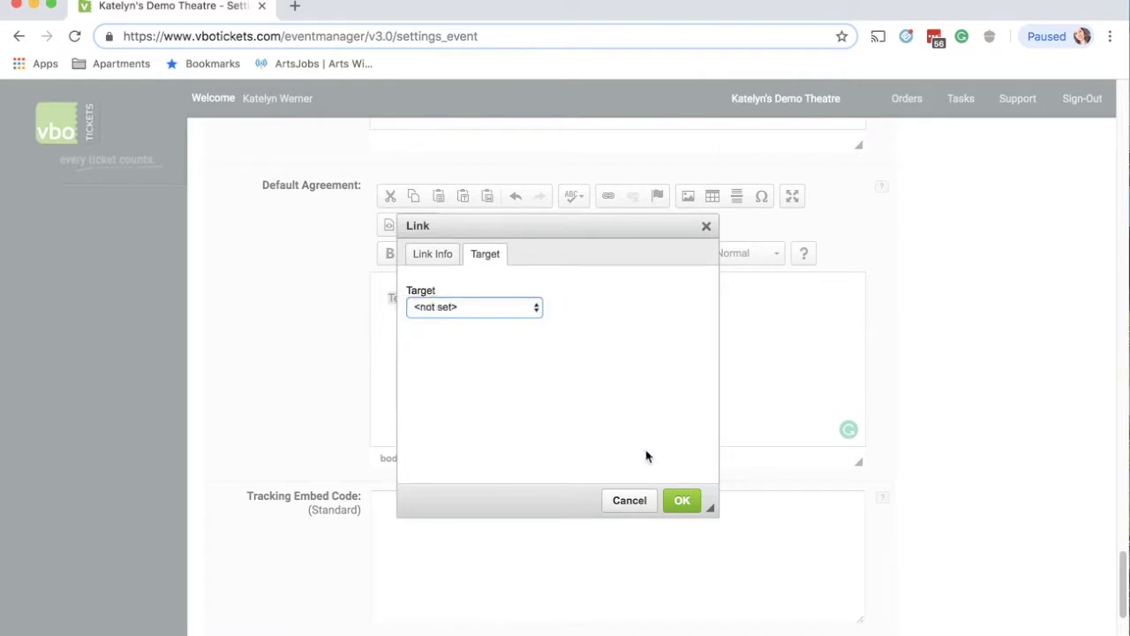
{"action": "left_click", "coordinate": [629, 499]}
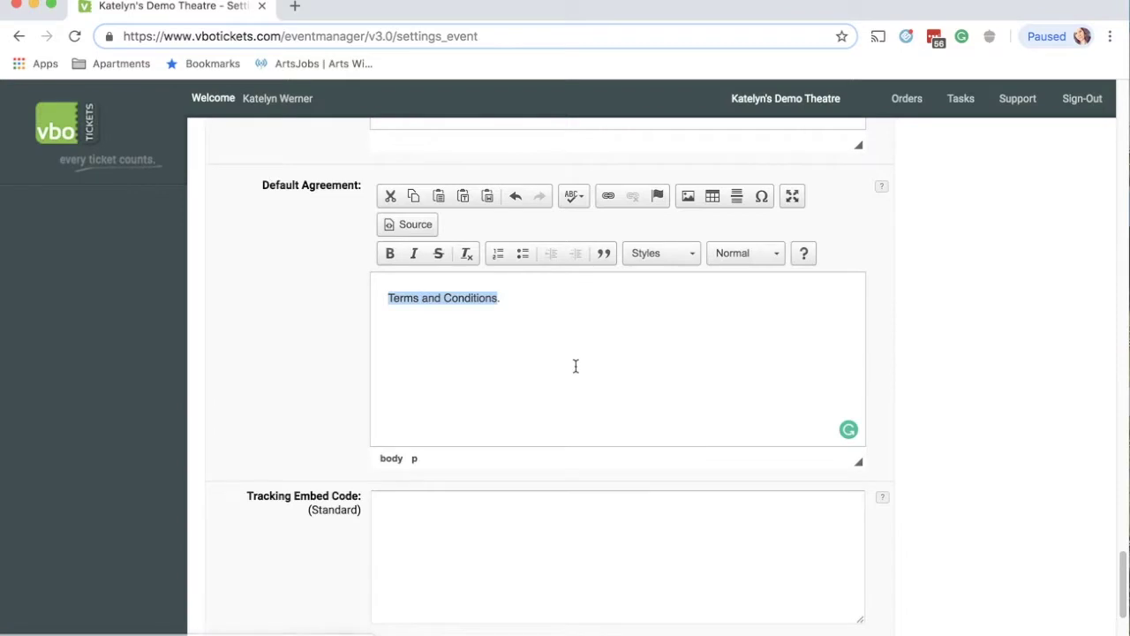
Step: Append the placeholders "{TERMS} and {POLICY}" after the sentence in the Default Agreement
{"action": "left_click", "coordinate": [534, 294]}
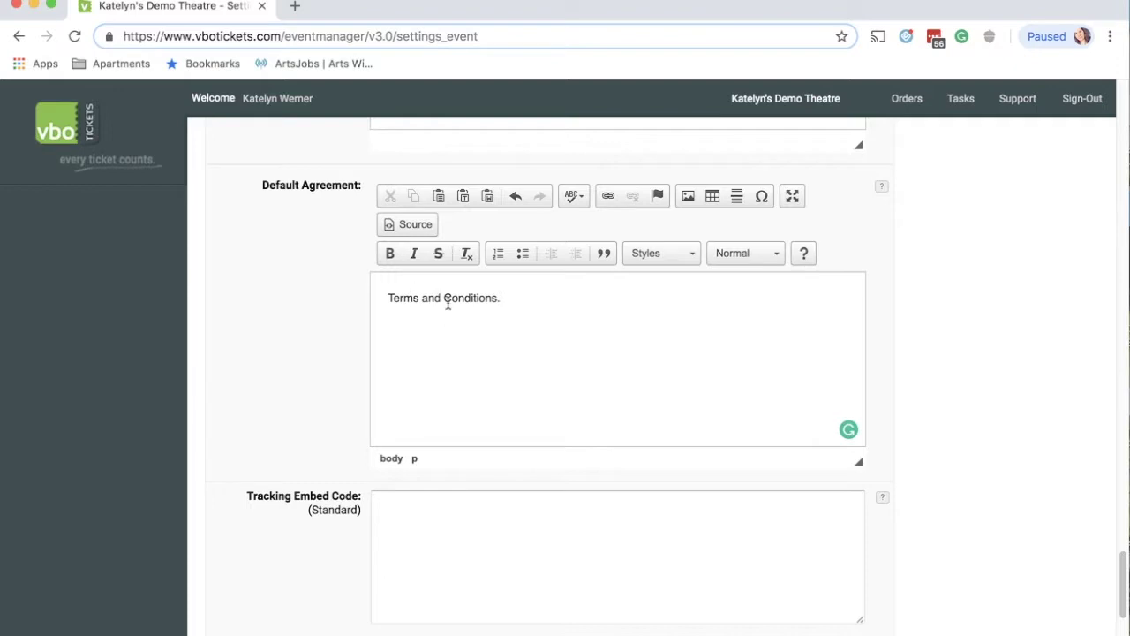
{"action": "left_click_drag", "start_coordinate": [385, 297], "coordinate": [542, 308]}
{"action": "left_click", "coordinate": [535, 301]}
{"action": "type", "text": "{TERMS} and {POLICY"}
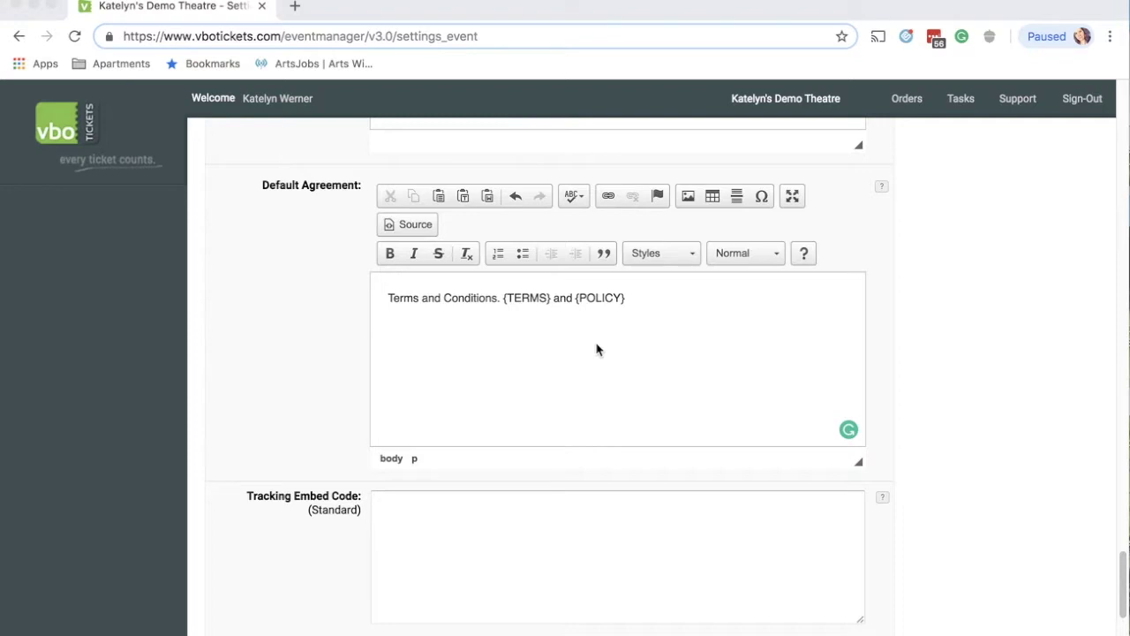
{"action": "left_click_drag", "start_coordinate": [389, 297], "coordinate": [633, 293]}
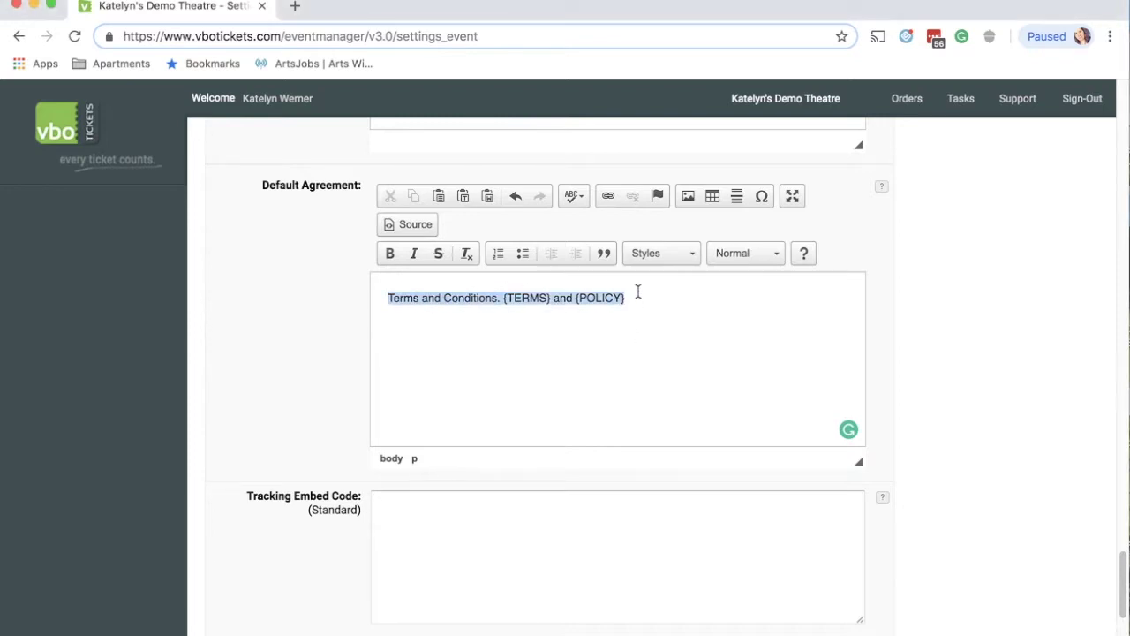
{"action": "left_click", "coordinate": [637, 292]}
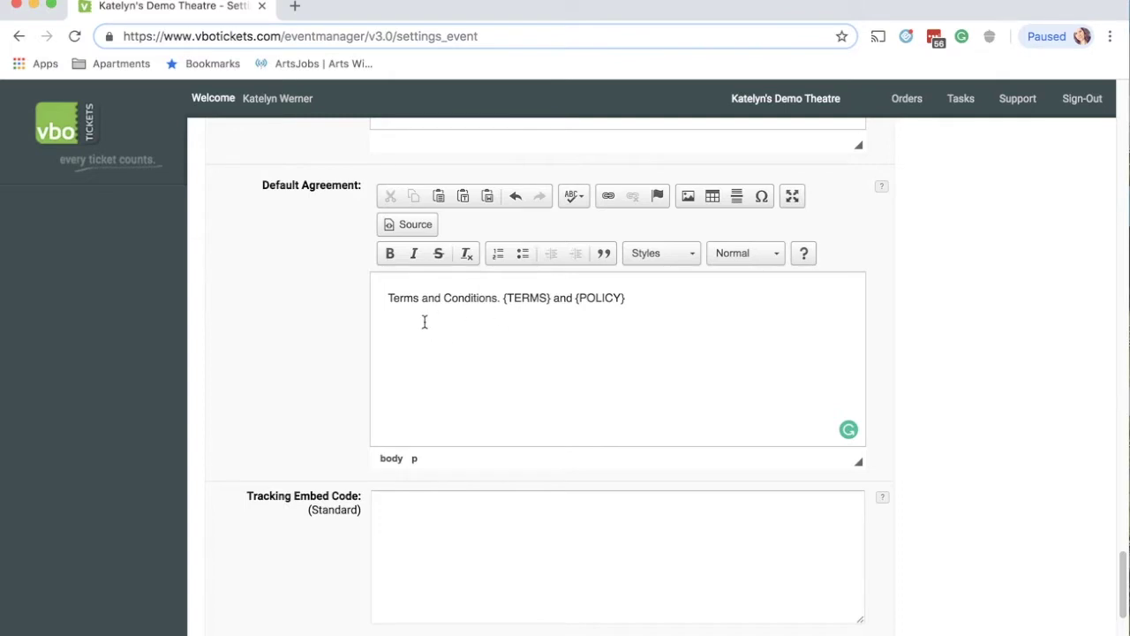
{"action": "left_click_drag", "start_coordinate": [372, 299], "coordinate": [611, 332]}
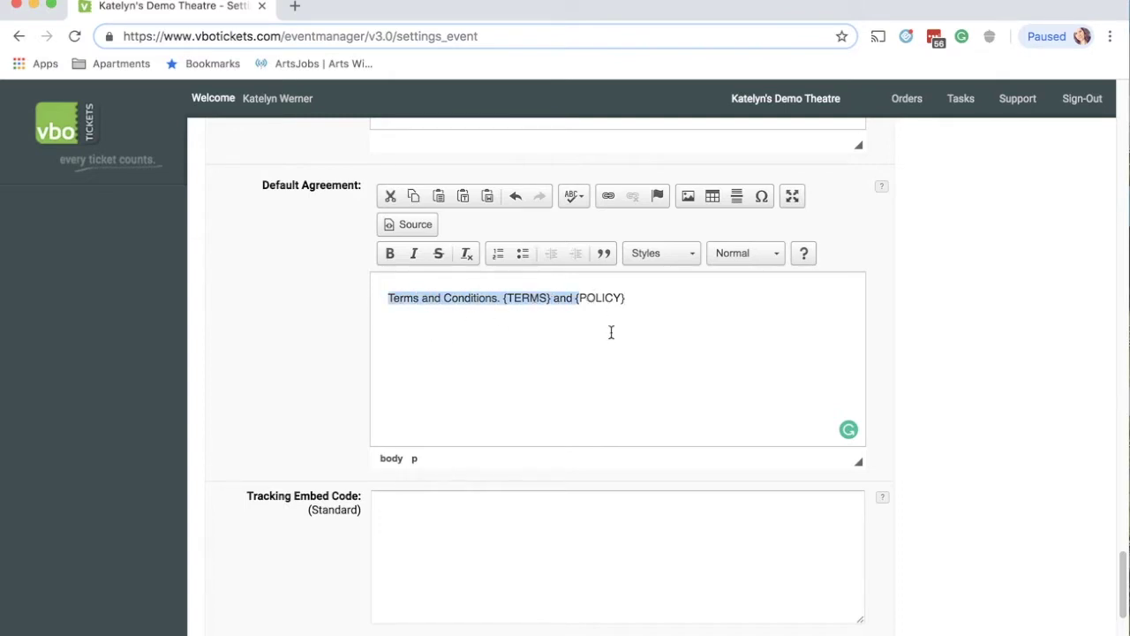
Step: Save the event settings with the new Default Agreement
{"action": "scroll", "coordinate": [693, 354], "scroll_direction": "down", "scroll_amount": 3}
{"action": "left_click", "coordinate": [868, 585]}
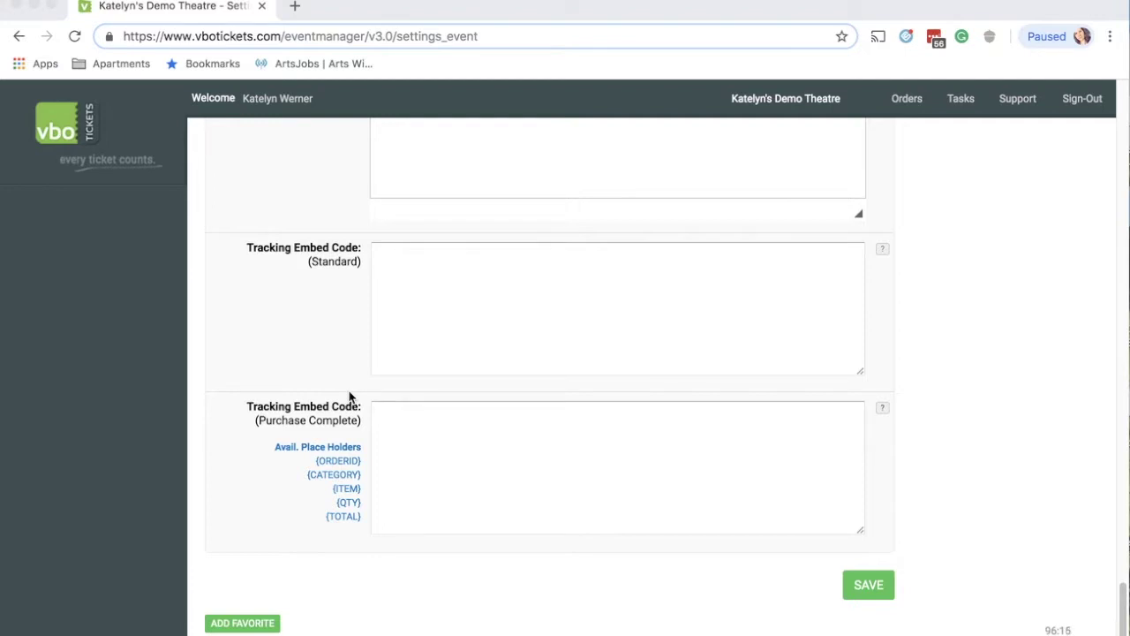
Step: Leave the setup area and open the event information of the "General Admission Multi Date" event for editing
{"action": "scroll", "coordinate": [335, 362], "scroll_direction": "up", "scroll_amount": 15}
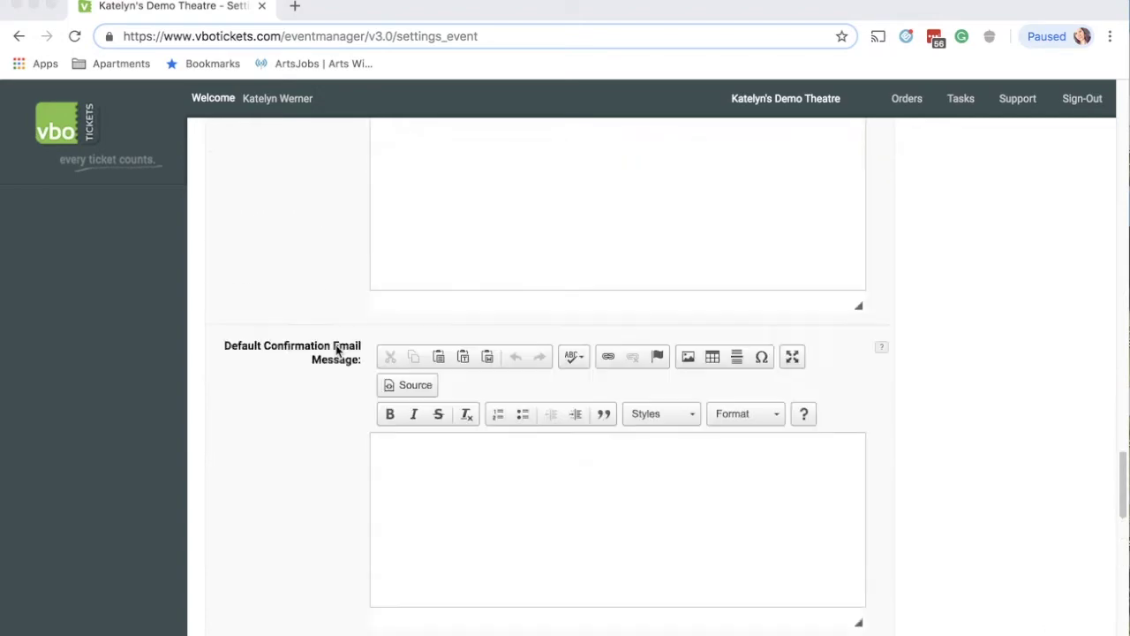
{"action": "scroll", "coordinate": [335, 347], "scroll_direction": "up", "scroll_amount": 15}
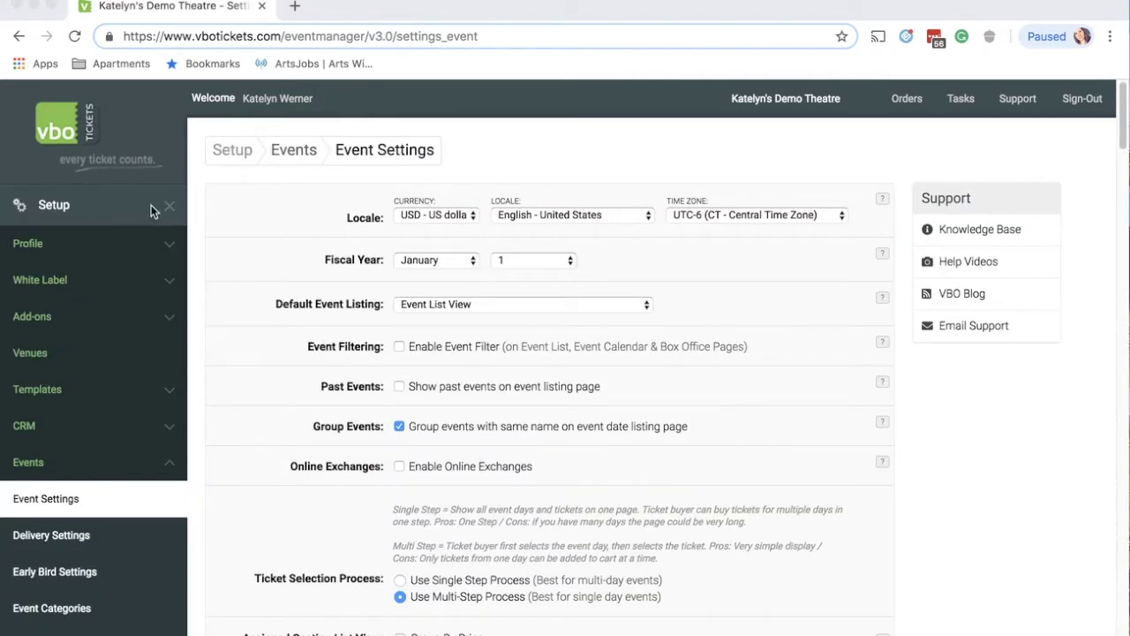
{"action": "left_click", "coordinate": [165, 208]}
{"action": "left_click", "coordinate": [49, 245]}
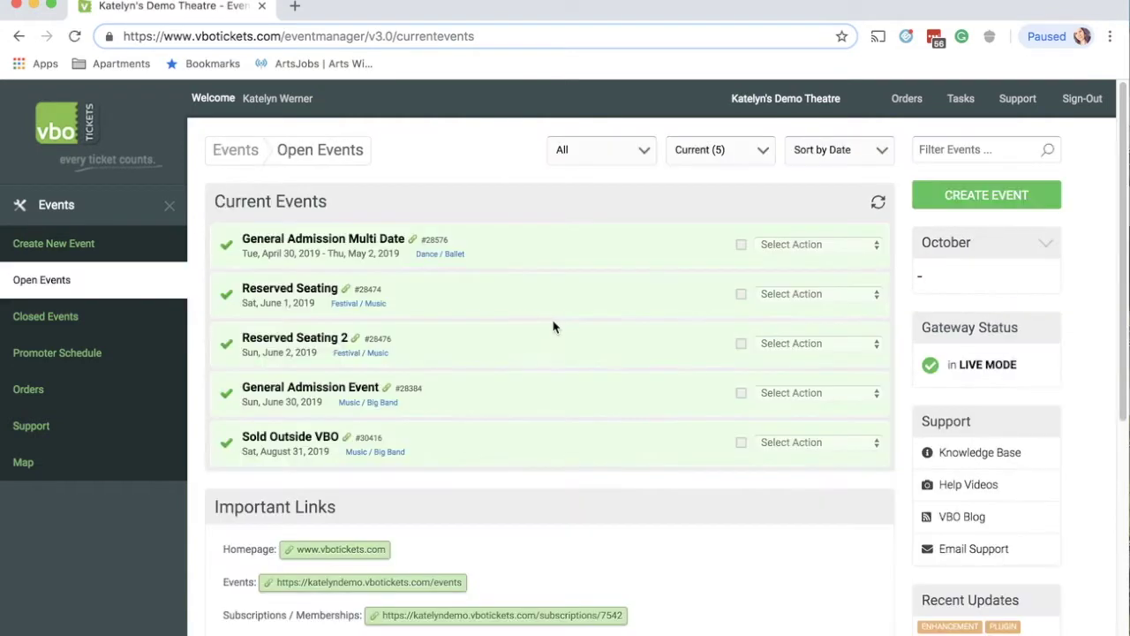
{"action": "left_click", "coordinate": [807, 249]}
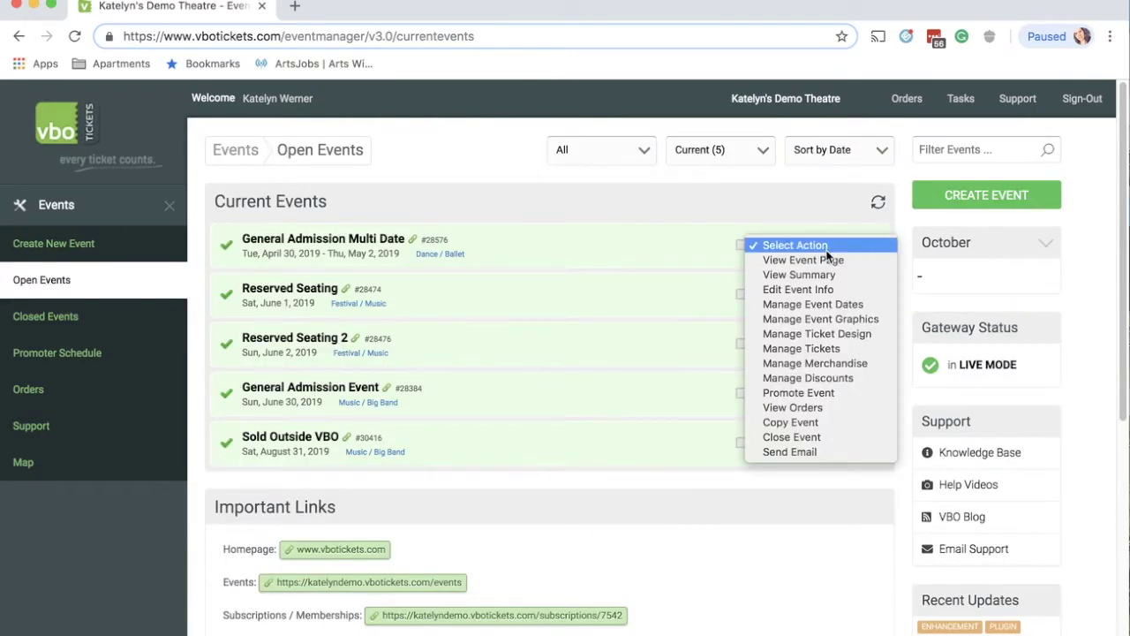
{"action": "left_click", "coordinate": [805, 289]}
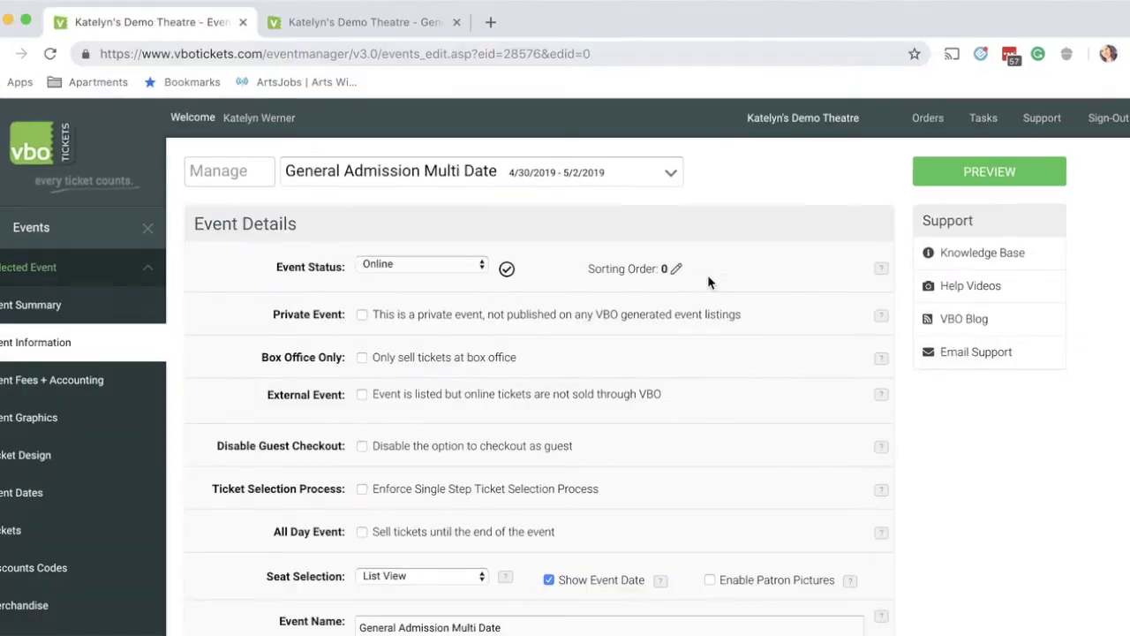
Step: Enter a custom agreement for the event reading "These are the terms." with the placeholder {TERMS} on the line below
{"action": "scroll", "coordinate": [702, 250], "scroll_direction": "down", "scroll_amount": 10}
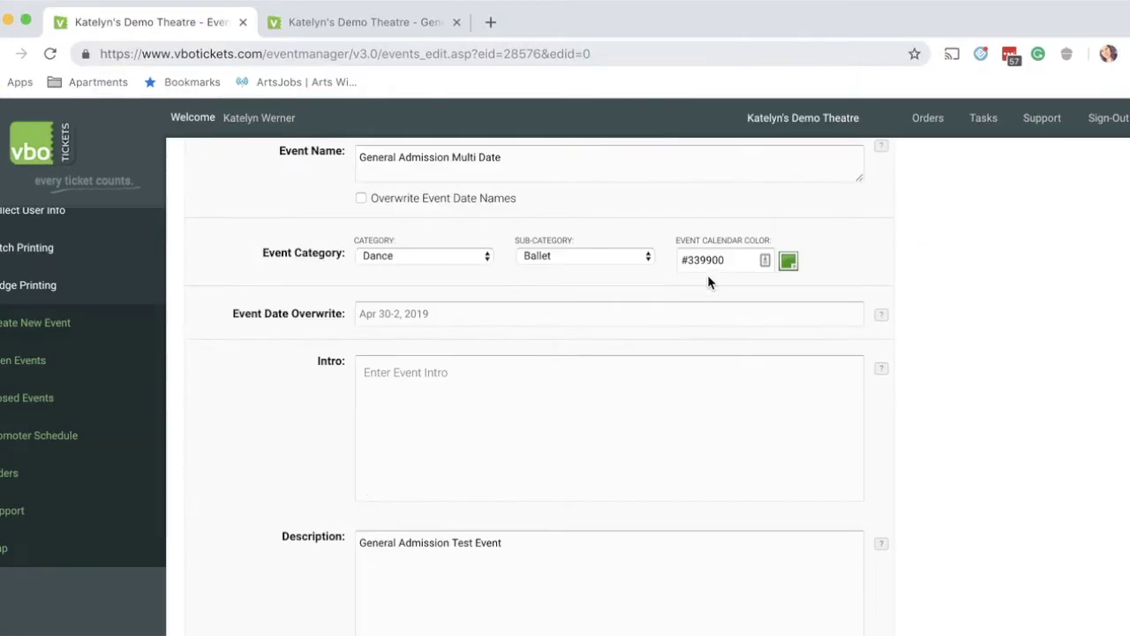
{"action": "scroll", "coordinate": [708, 276], "scroll_direction": "down", "scroll_amount": 15}
{"action": "scroll", "coordinate": [708, 276], "scroll_direction": "down", "scroll_amount": 6}
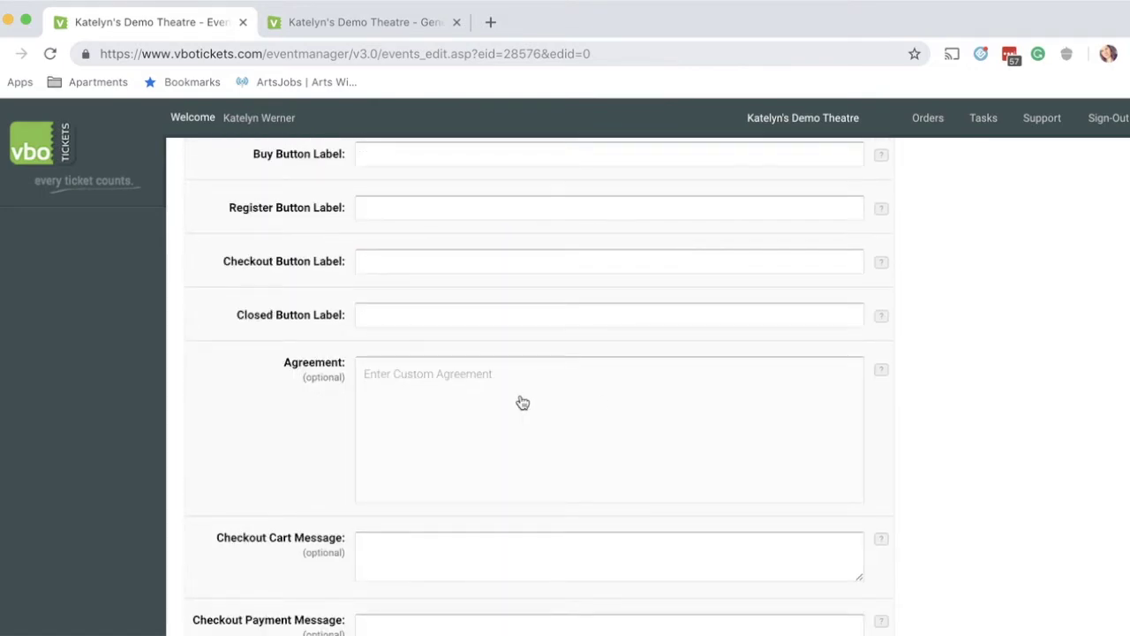
{"action": "left_click", "coordinate": [522, 403]}
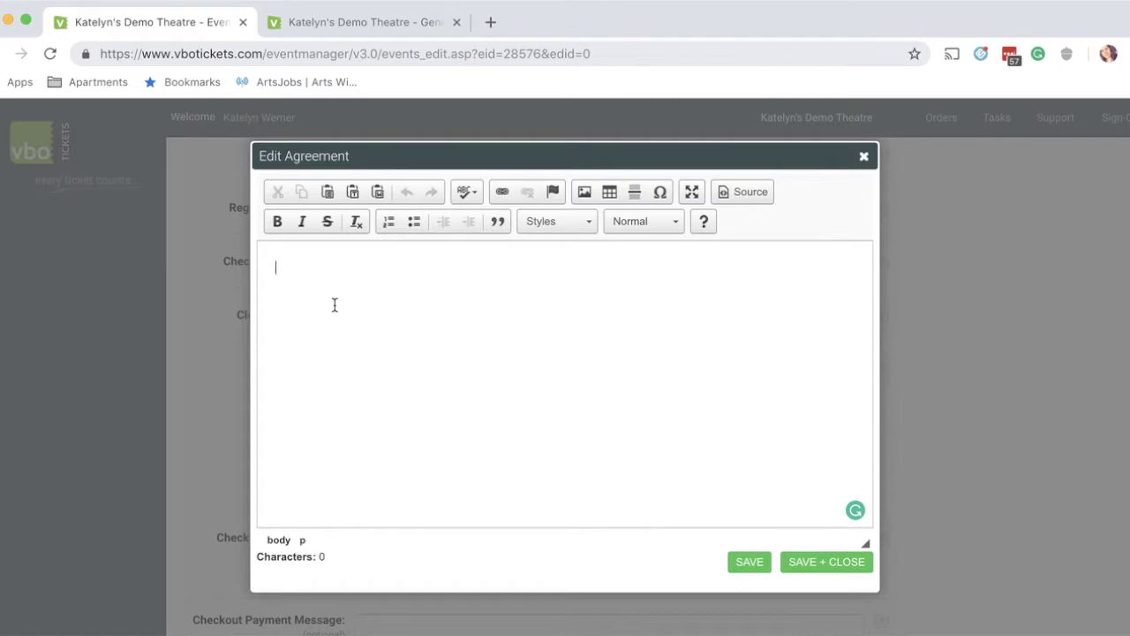
{"action": "type", "text": "These are"}
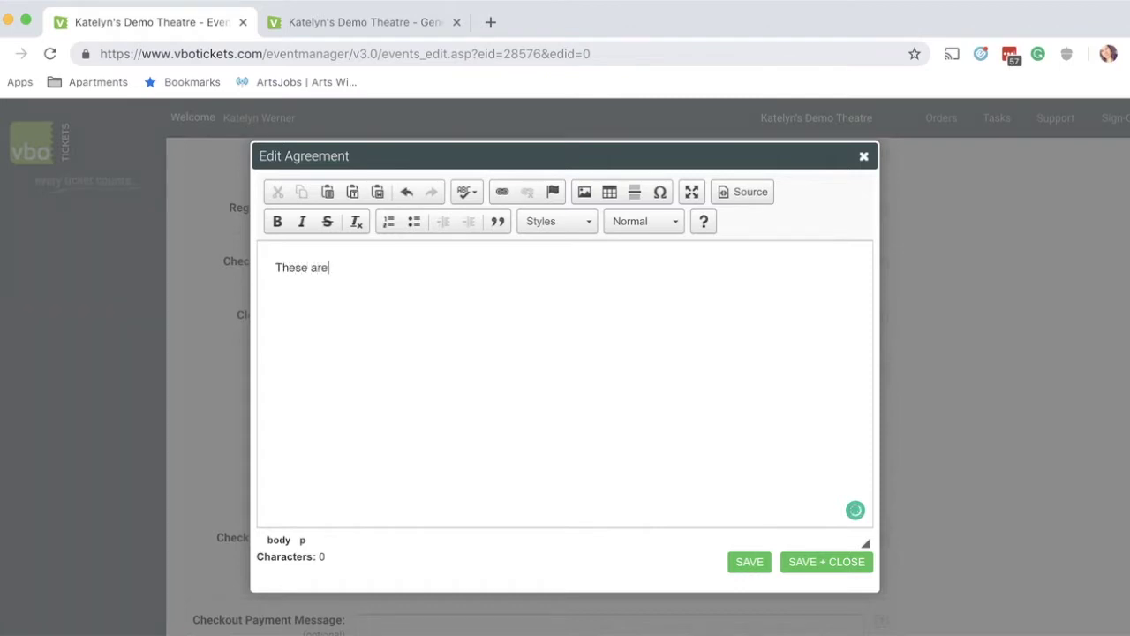
{"action": "type", "text": " the terms."}
{"action": "key", "text": "Return"}
{"action": "key", "text": "BackSpace"}
{"action": "type", "text": "{TERMS"}
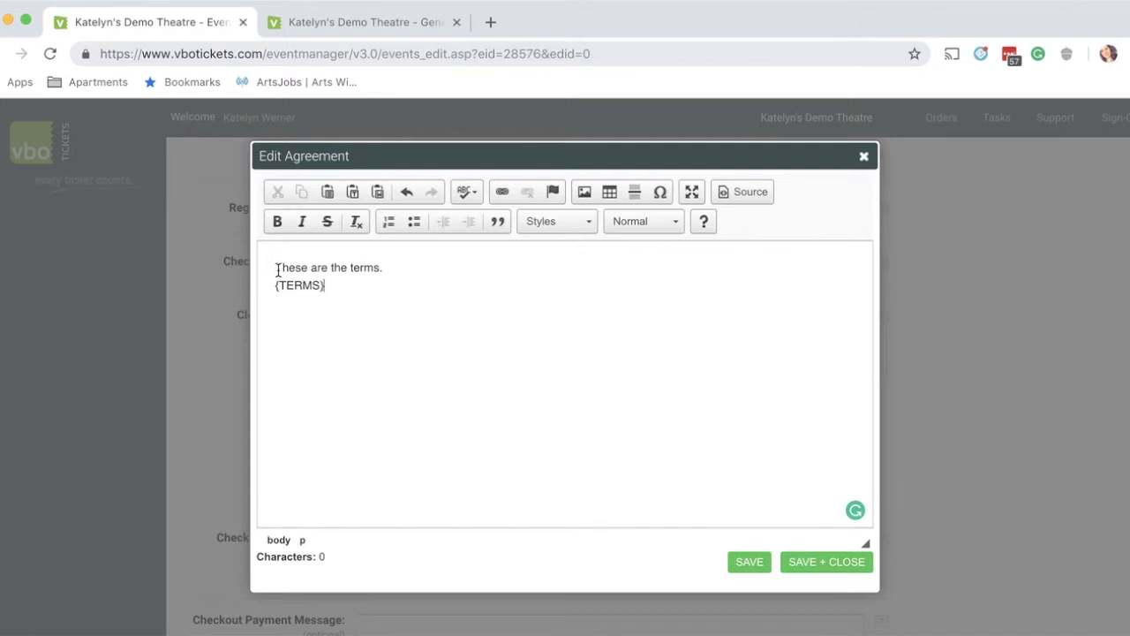
Step: Check the link options for the text "These are the terms" without adding a link, and save the event's custom agreement
{"action": "left_click_drag", "start_coordinate": [274, 266], "coordinate": [383, 266]}
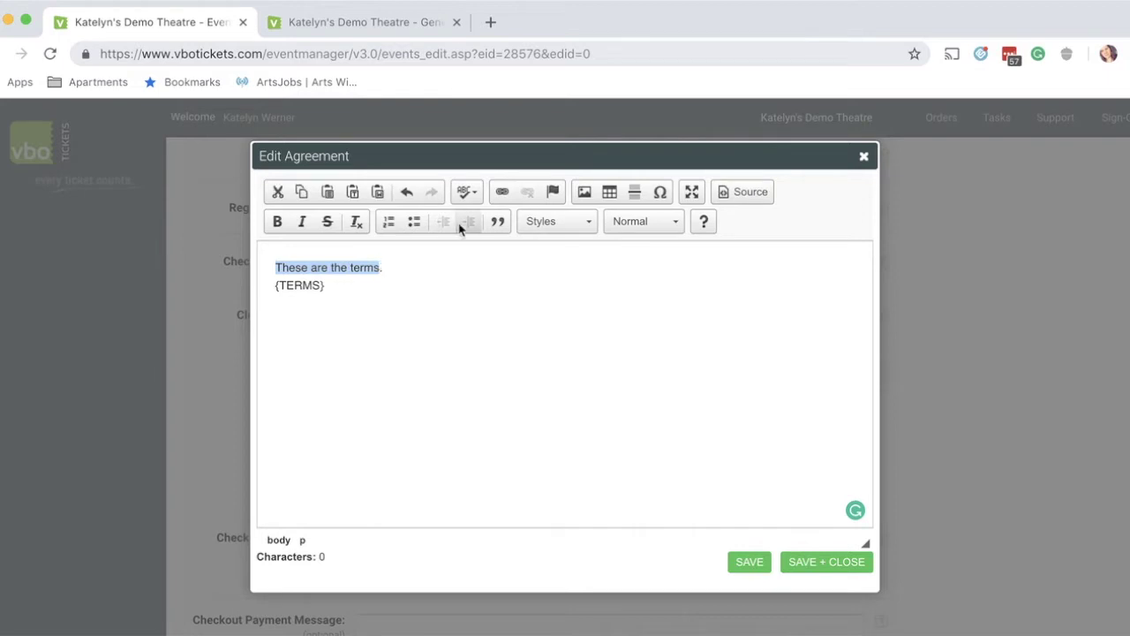
{"action": "left_click", "coordinate": [501, 192]}
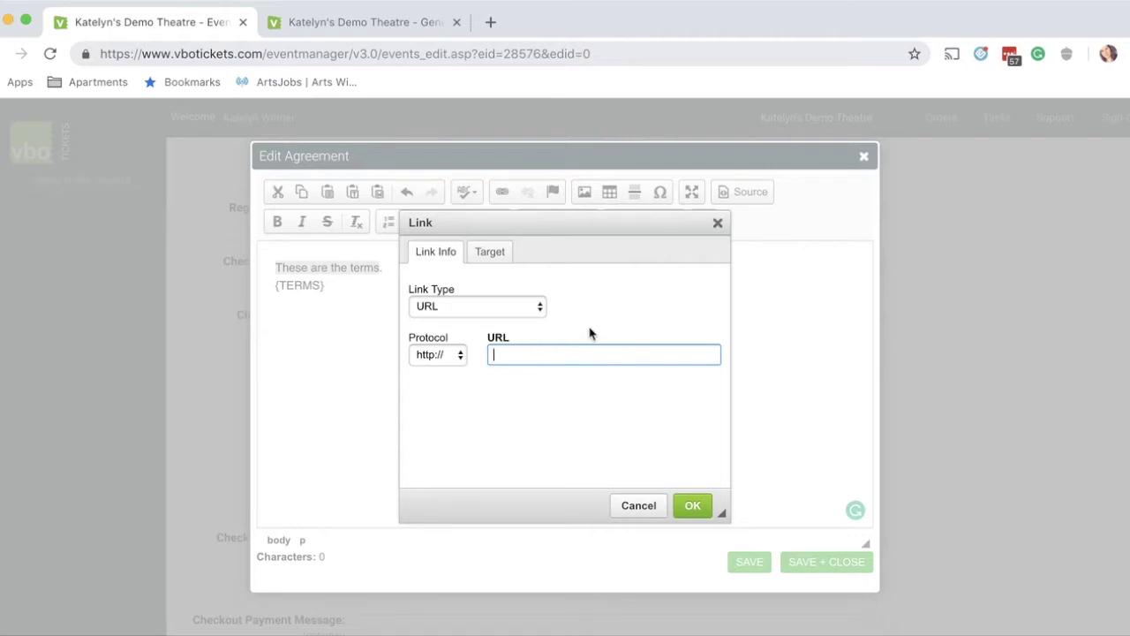
{"action": "left_click", "coordinate": [717, 223]}
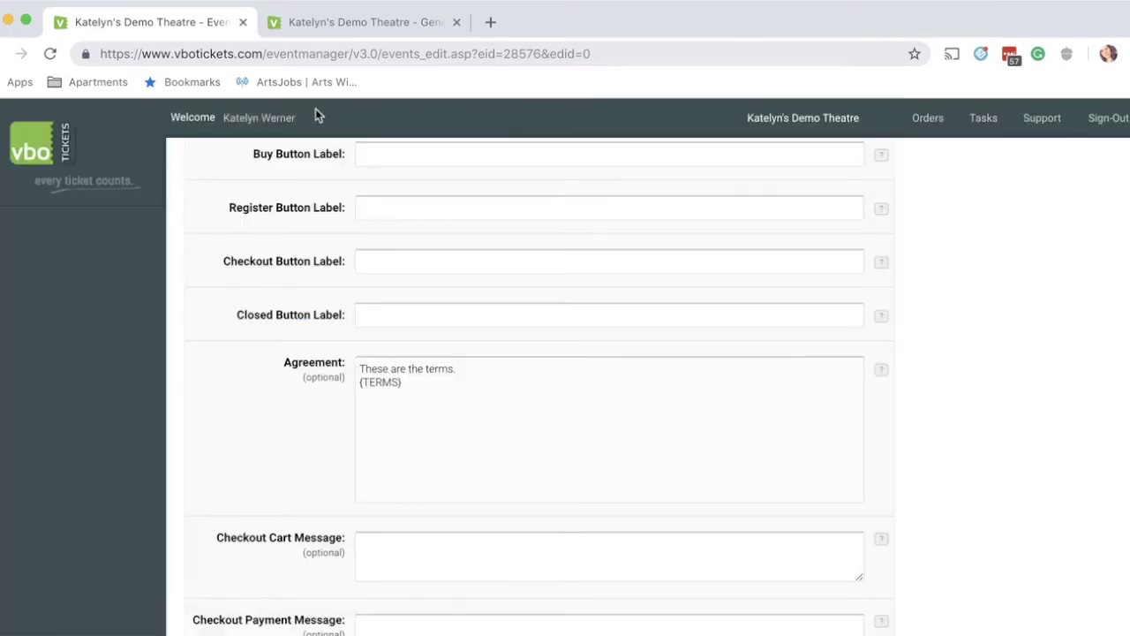
Step: Review the agreement text on the event's checkout page and open its Terms and Conditions link
{"action": "left_click", "coordinate": [337, 25]}
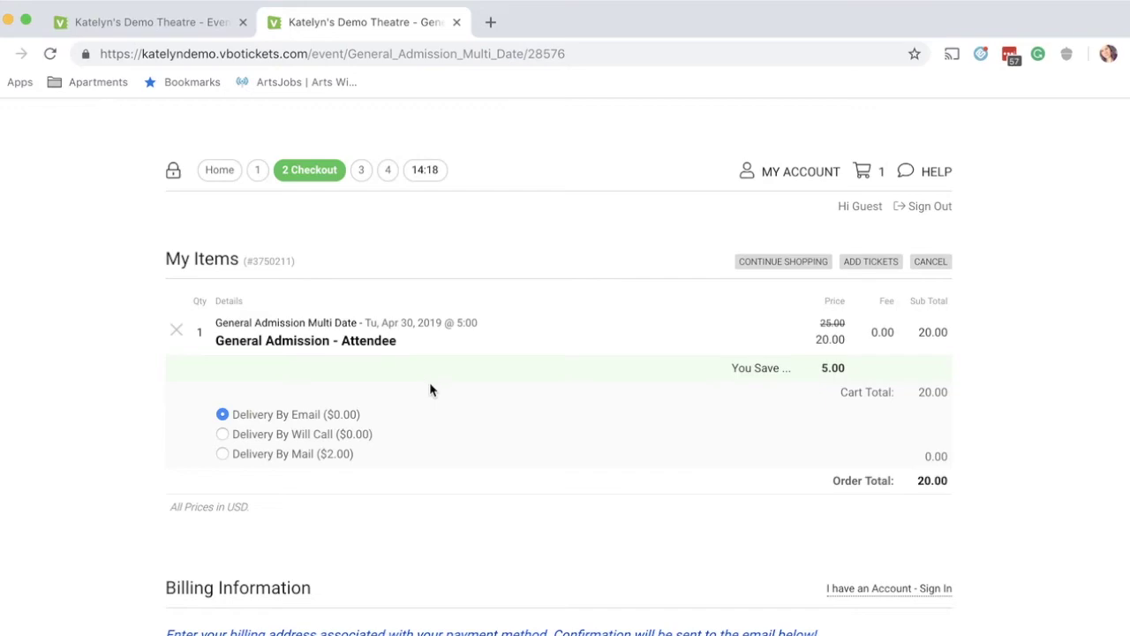
{"action": "scroll", "coordinate": [429, 381], "scroll_direction": "down", "scroll_amount": 5}
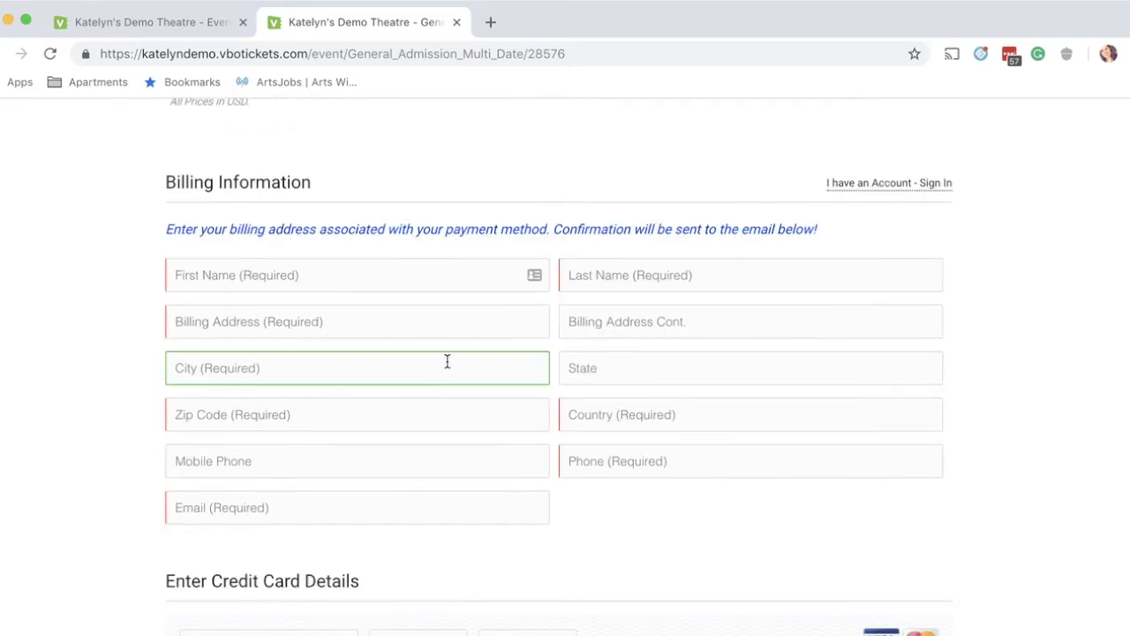
{"action": "scroll", "coordinate": [361, 495], "scroll_direction": "down", "scroll_amount": 4}
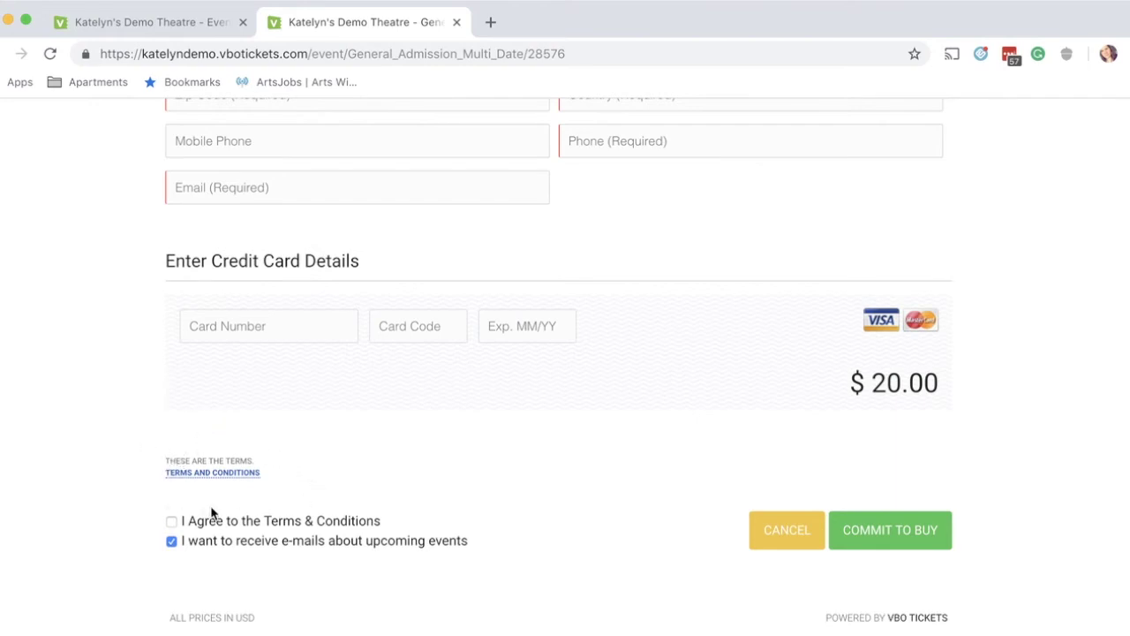
{"action": "left_click_drag", "start_coordinate": [164, 461], "coordinate": [267, 461]}
{"action": "left_click", "coordinate": [267, 463]}
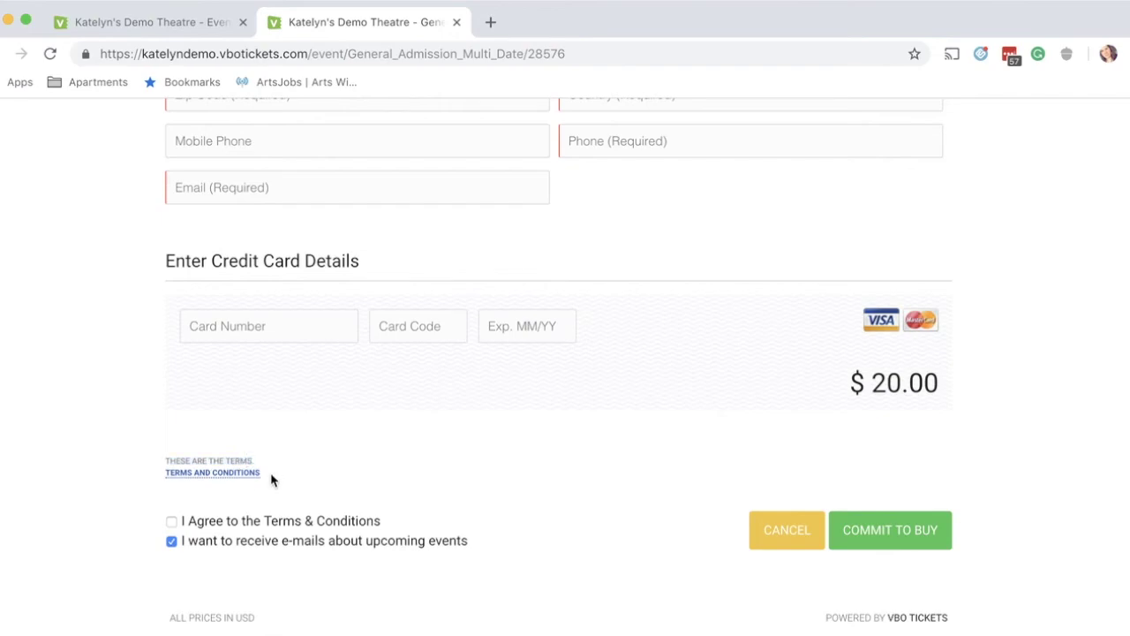
{"action": "left_click", "coordinate": [203, 473]}
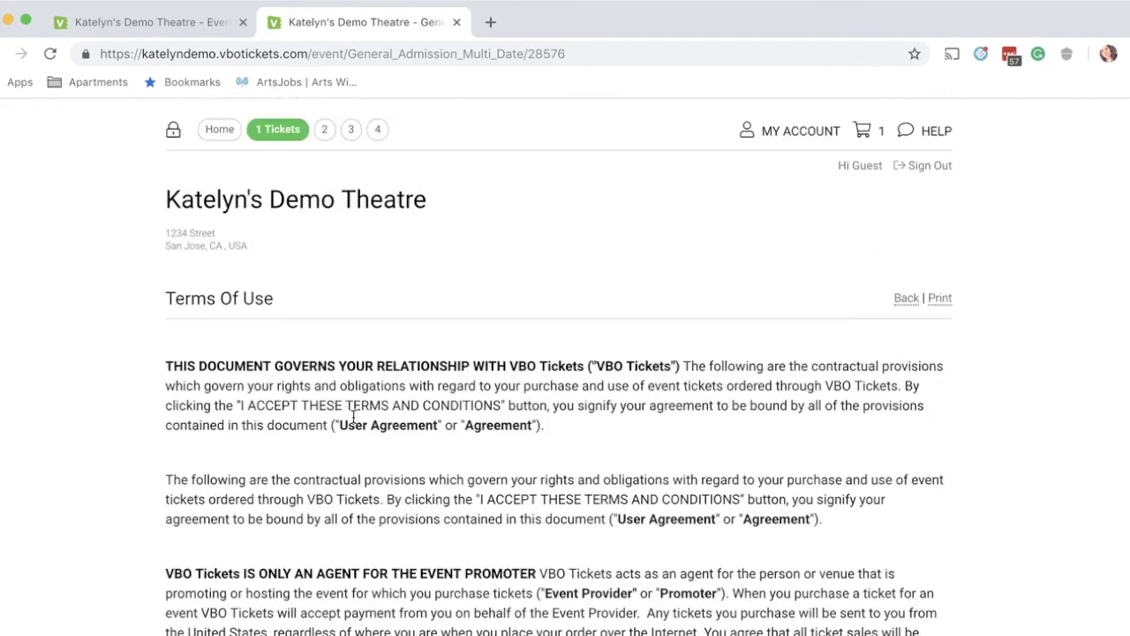